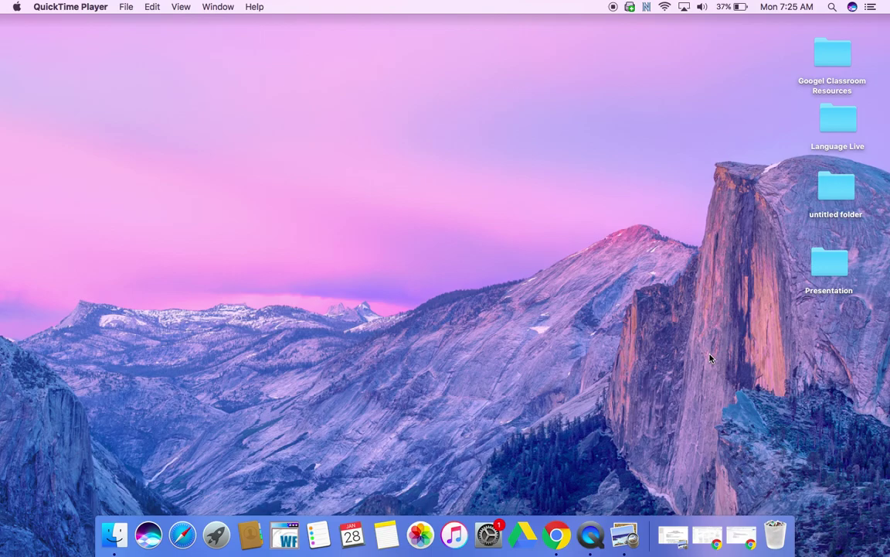
# - In the Explore Log's first row, delete the sample note and the 'Dip in' entry
pyautogui.click(743, 538)
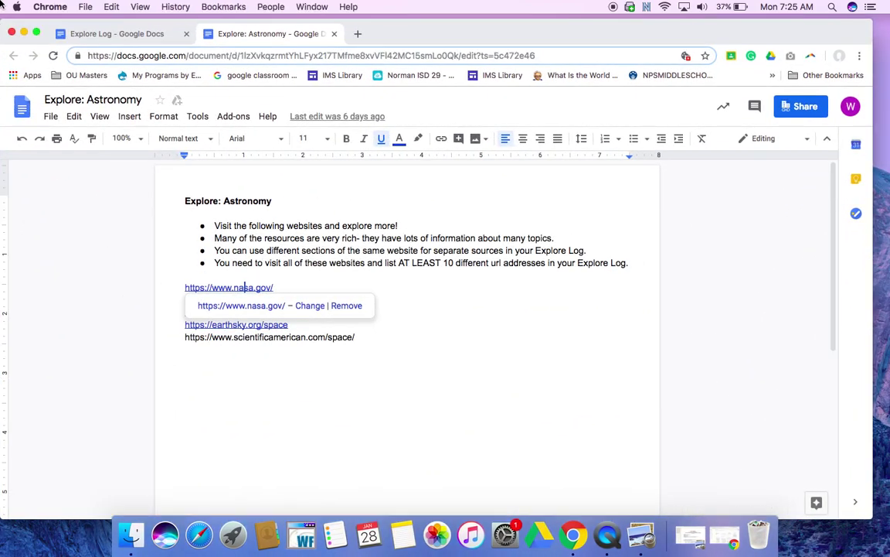
pyautogui.click(113, 34)
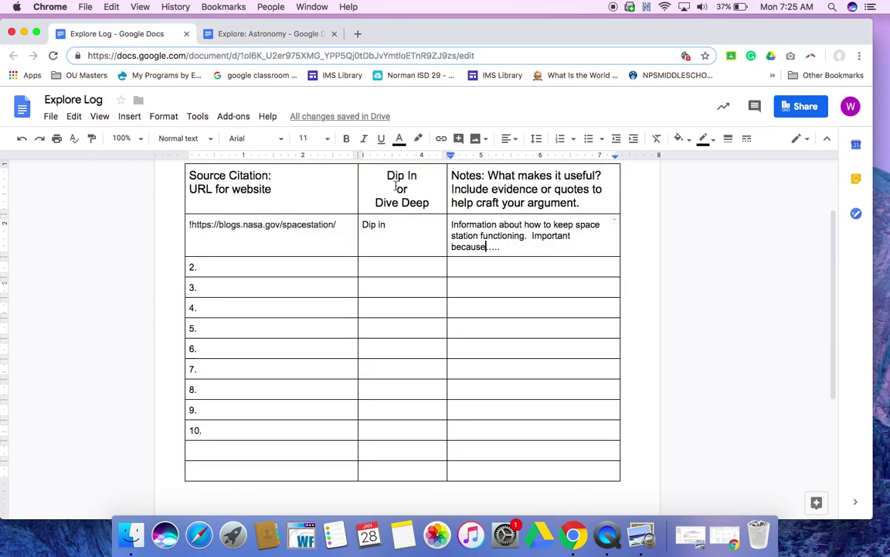
pyautogui.moveTo(501, 247); pyautogui.dragTo(450, 224)
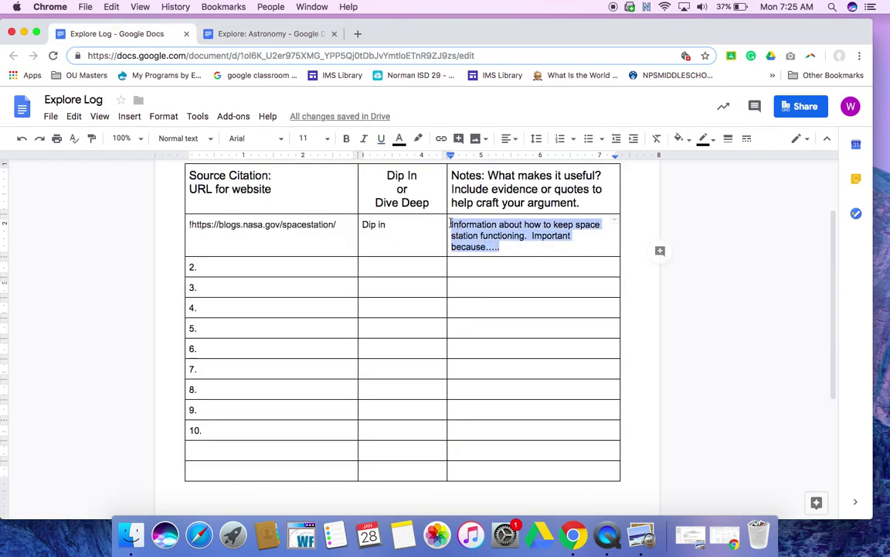
pyautogui.press('BackSpace')
pyautogui.click(380, 225)
pyautogui.press('BackSpace')
pyautogui.press('BackSpace')
pyautogui.press('BackSpace')
pyautogui.press('BackSpace')
pyautogui.press('BackSpace')
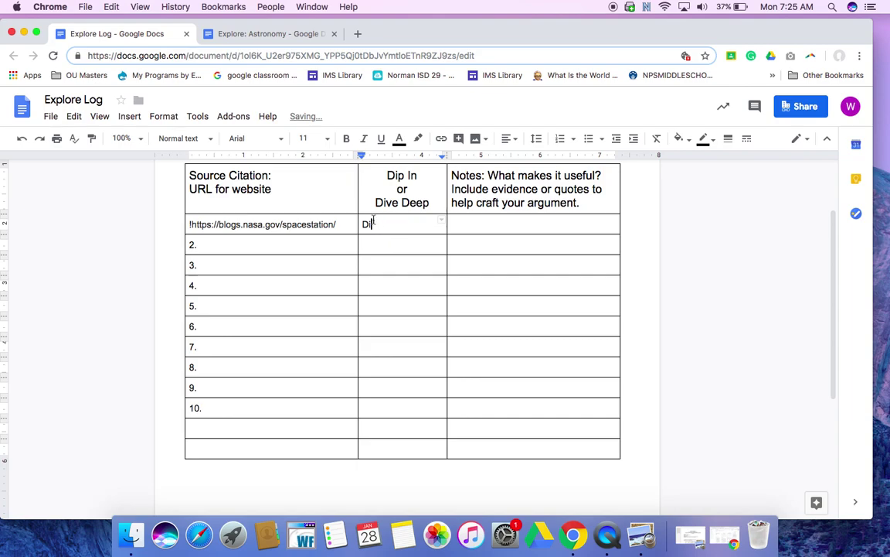
# - Delete the first row's URL so only '1.' remains, undoing the accidental header deletion
pyautogui.tripleClick(268, 223)
pyautogui.moveTo(186, 219); pyautogui.dragTo(171, 159)
pyautogui.press('BackSpace')
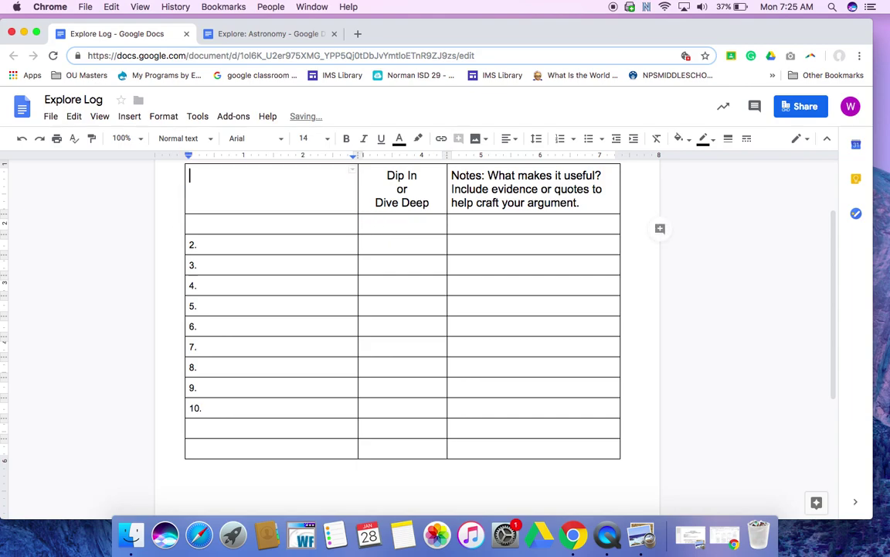
pyautogui.click(22, 138)
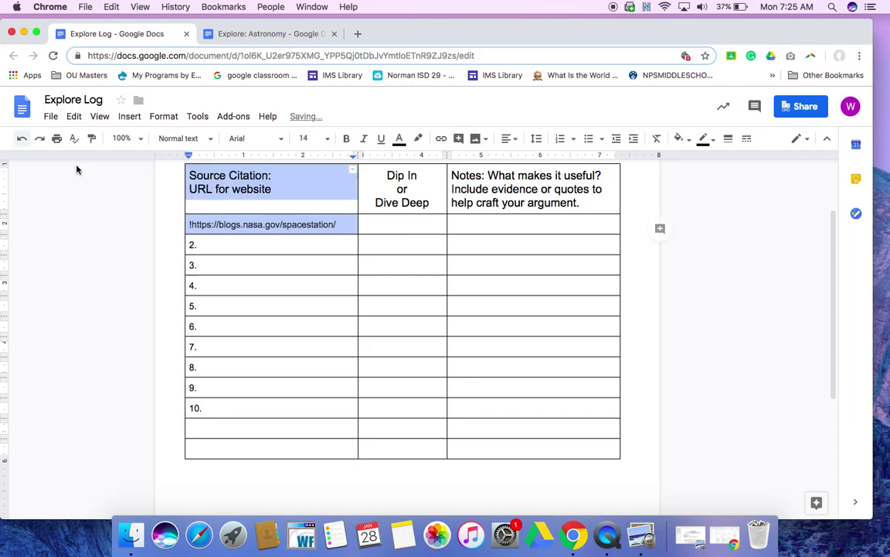
pyautogui.click(208, 223)
pyautogui.keyDown('shift'); pyautogui.click(189, 224); pyautogui.keyUp('shift')
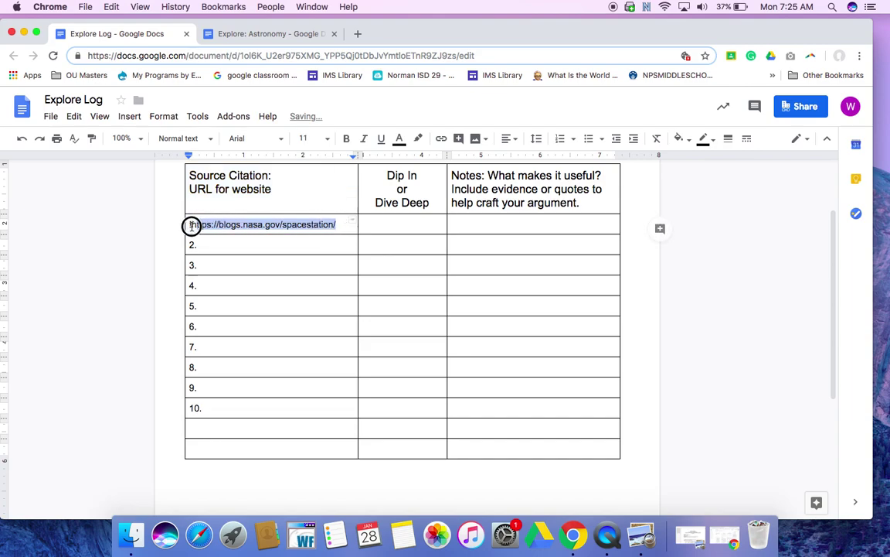
pyautogui.press('BackSpace')
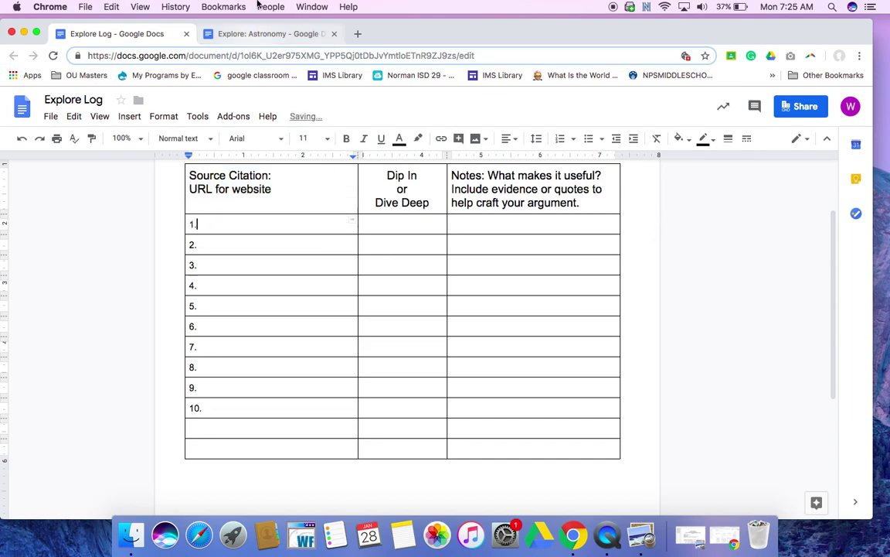
pyautogui.click(247, 34)
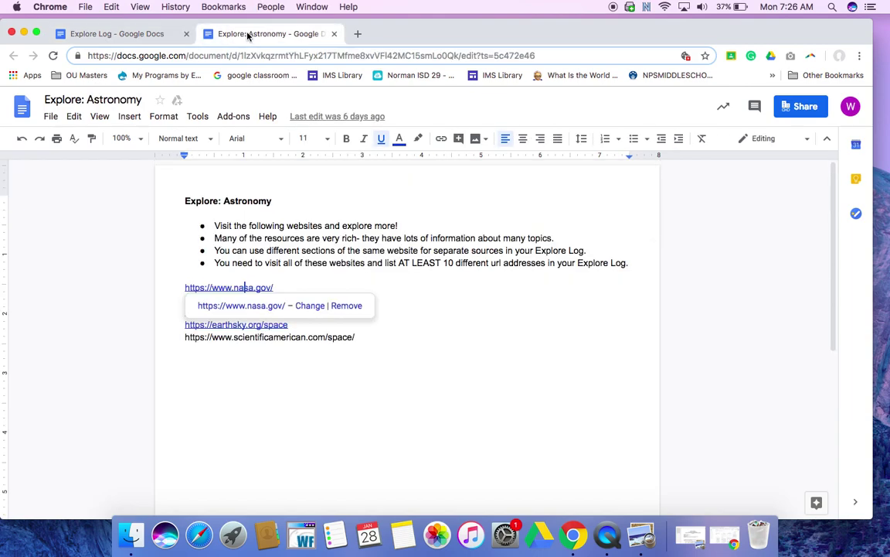
pyautogui.click(518, 366)
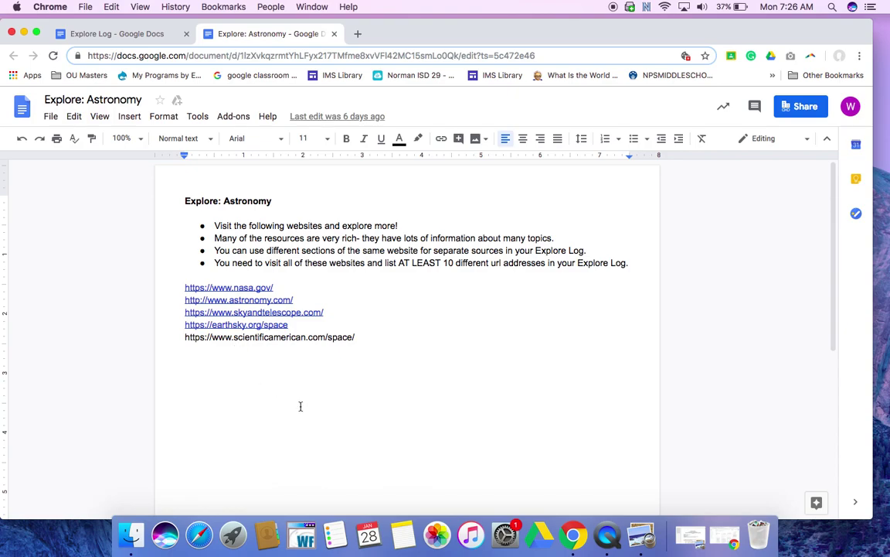
pyautogui.press('Return')
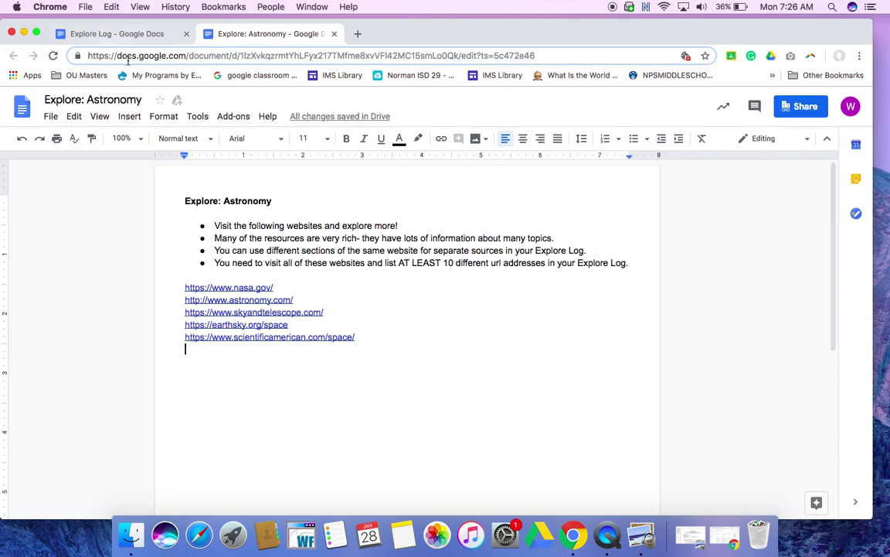
# - Open the skyandtelescope.com and astronomy.com links from Explore: Astronomy in new tabs
pyautogui.click(111, 34)
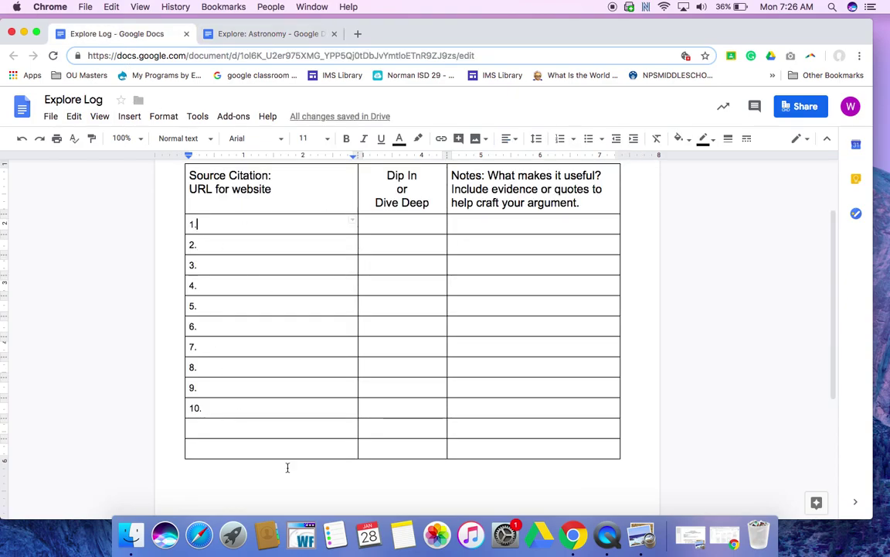
pyautogui.click(257, 35)
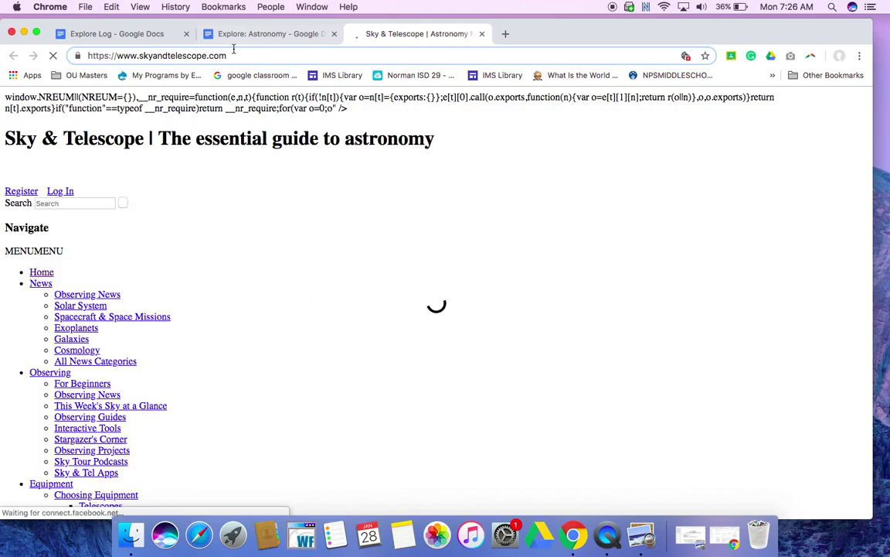
pyautogui.click(246, 41)
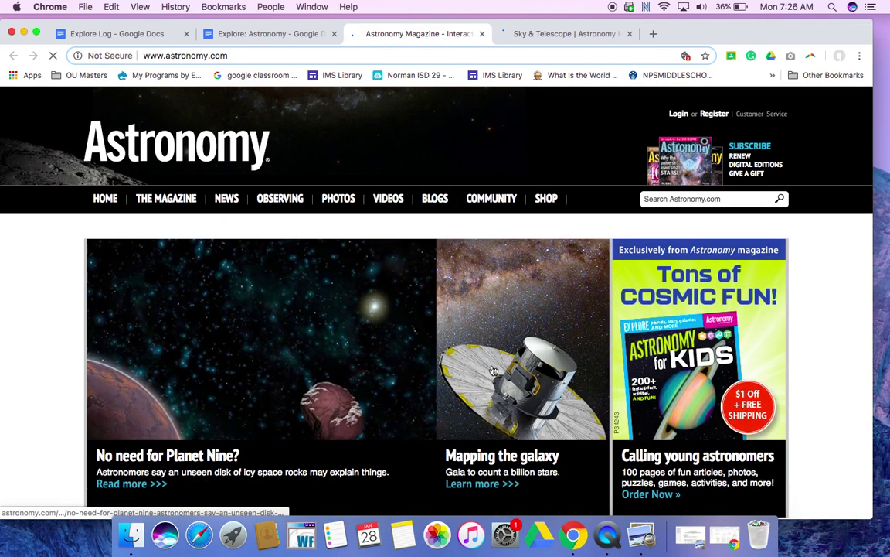
# - Open Astronomy.com's 'How Gaia will map the galaxy one star at a time' article
pyautogui.scroll(-5, 492, 370)
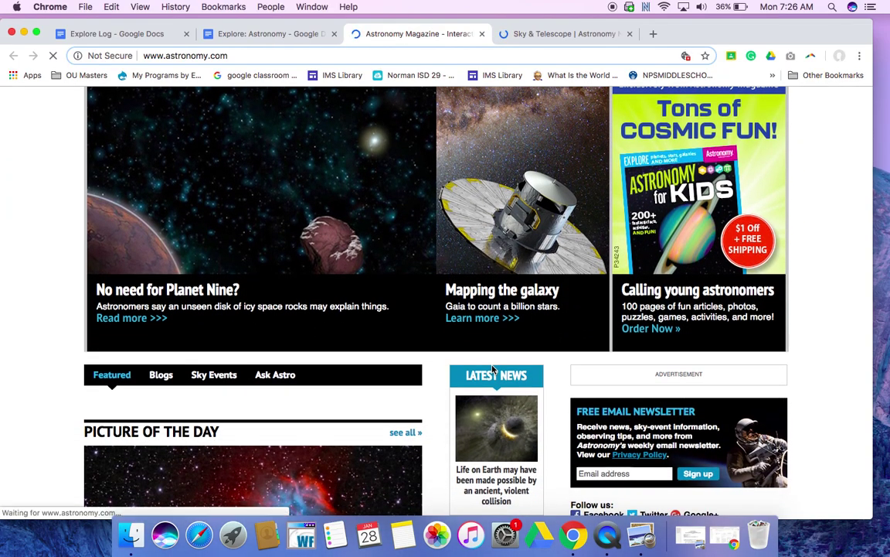
pyautogui.scroll(-1, 492, 370)
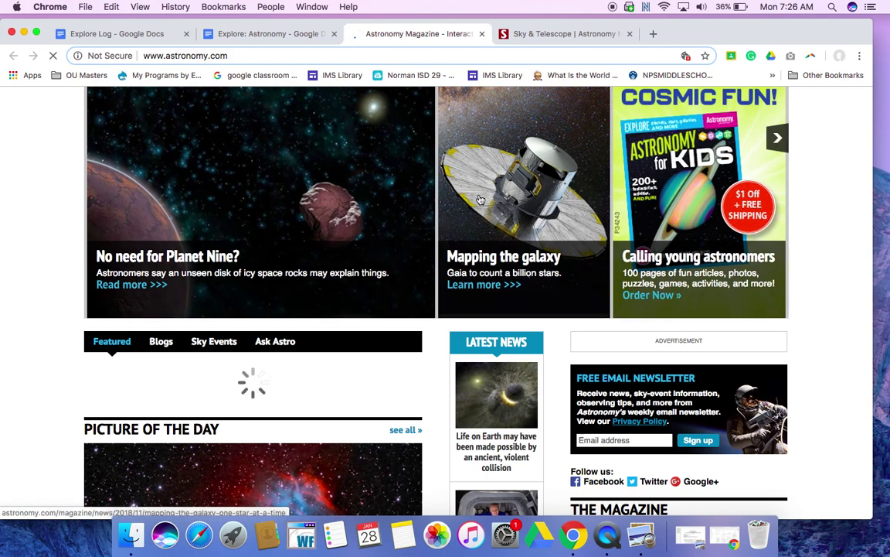
pyautogui.click(473, 284)
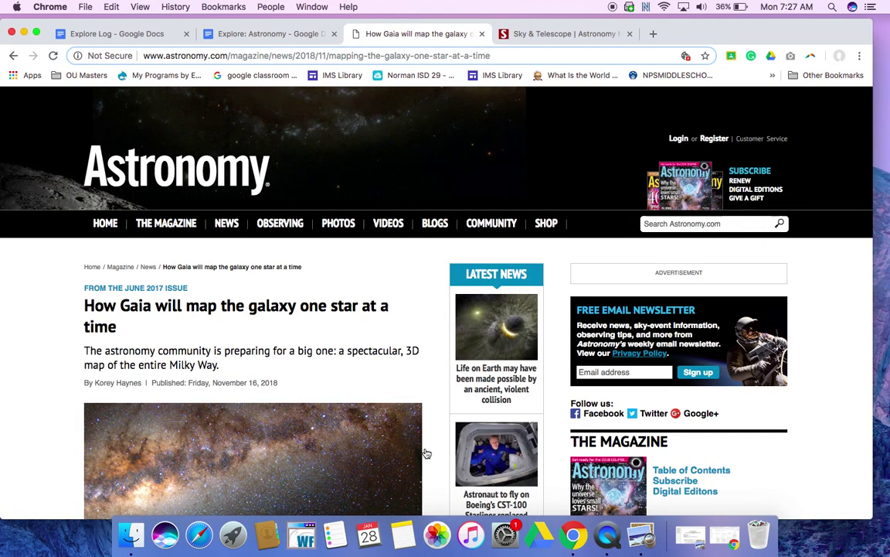
pyautogui.scroll(-1, 424, 451)
pyautogui.scroll(-15, 424, 451)
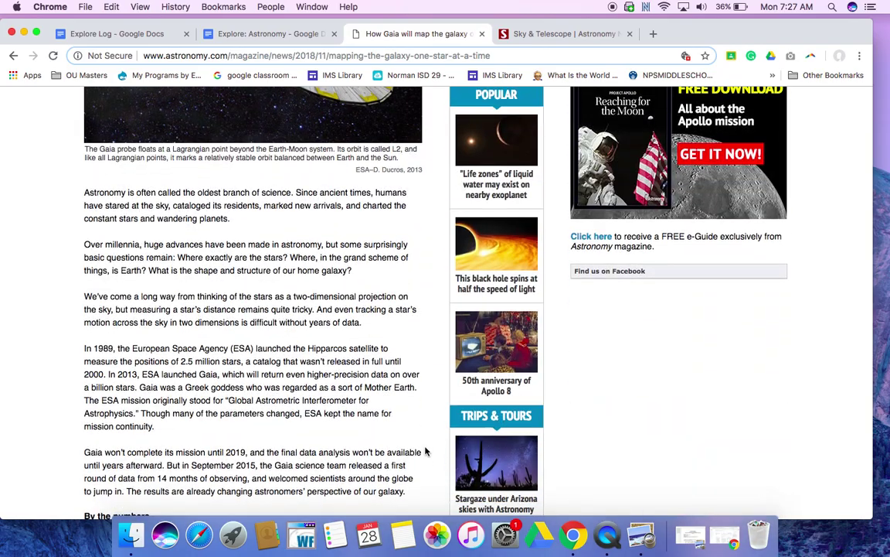
pyautogui.scroll(-10, 424, 451)
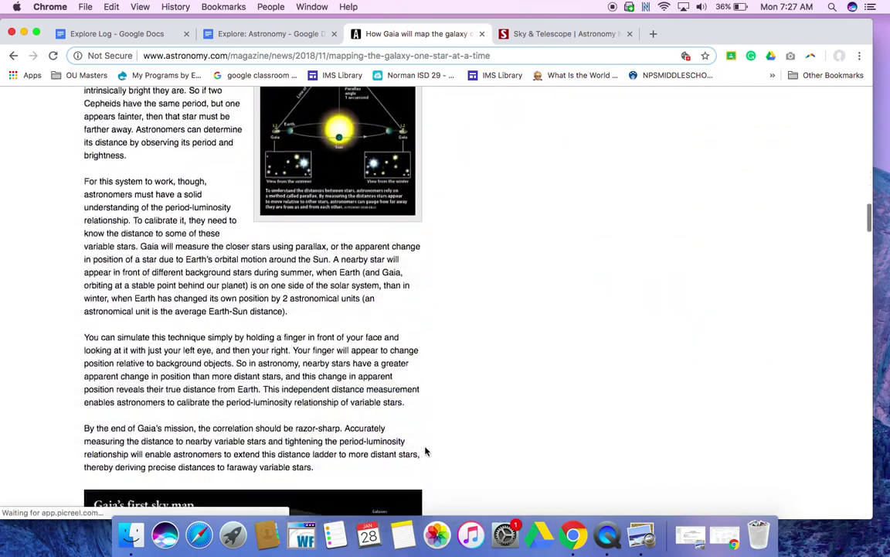
pyautogui.scroll(20, 424, 448)
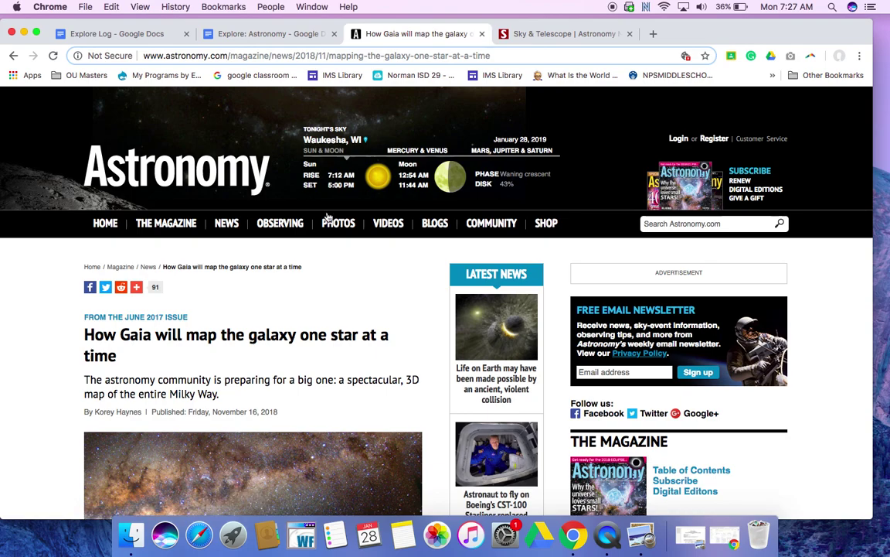
# - Dismiss the 'Get Lost in Space' popup and copy the article's URL
pyautogui.click(314, 56)
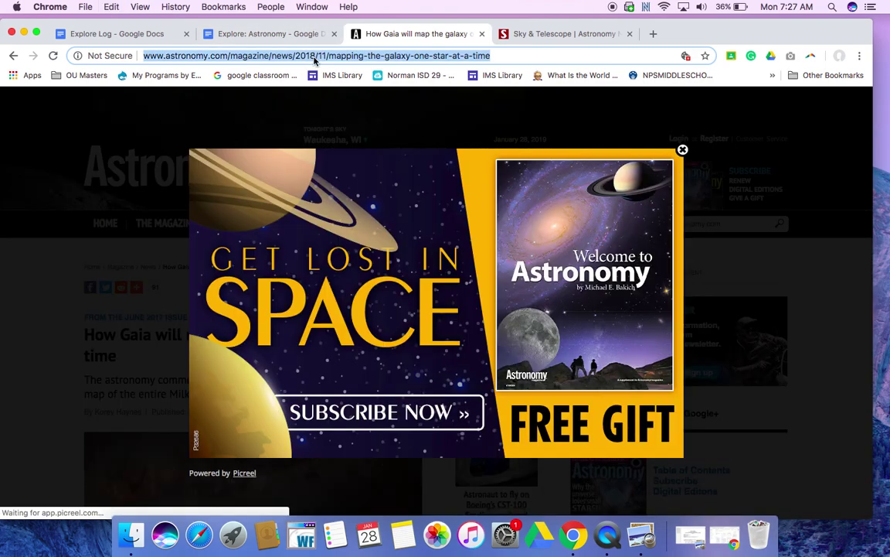
pyautogui.click(683, 150)
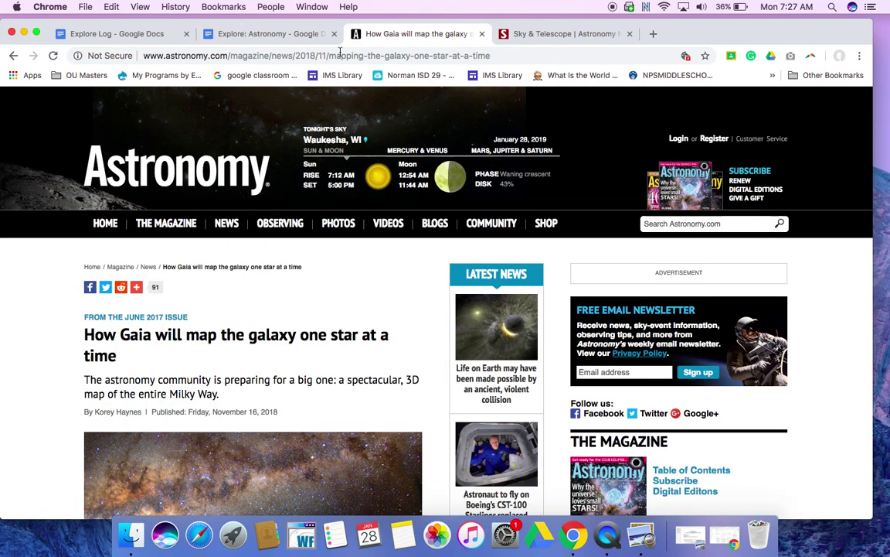
pyautogui.click(282, 56)
pyautogui.press('cmd+c')
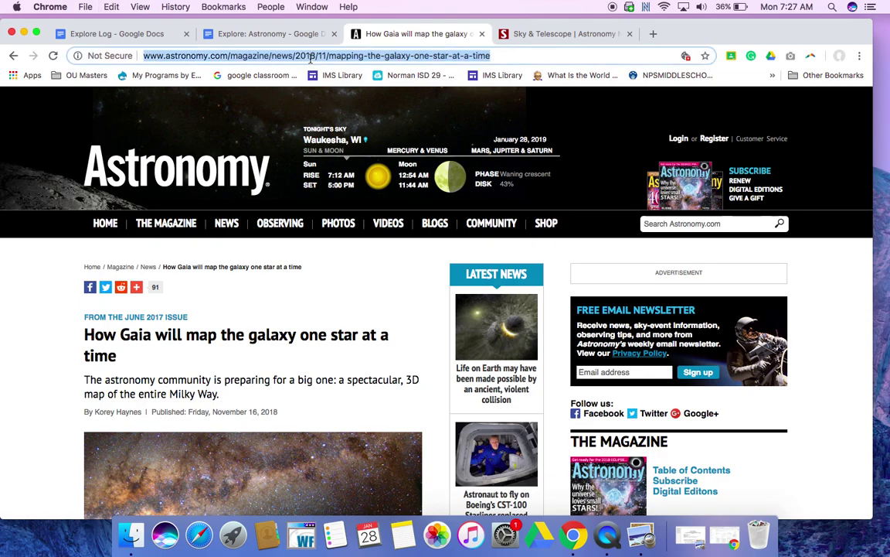
# - Paste the Gaia article URL after '1.' in the Explore Log's first row
pyautogui.click(105, 33)
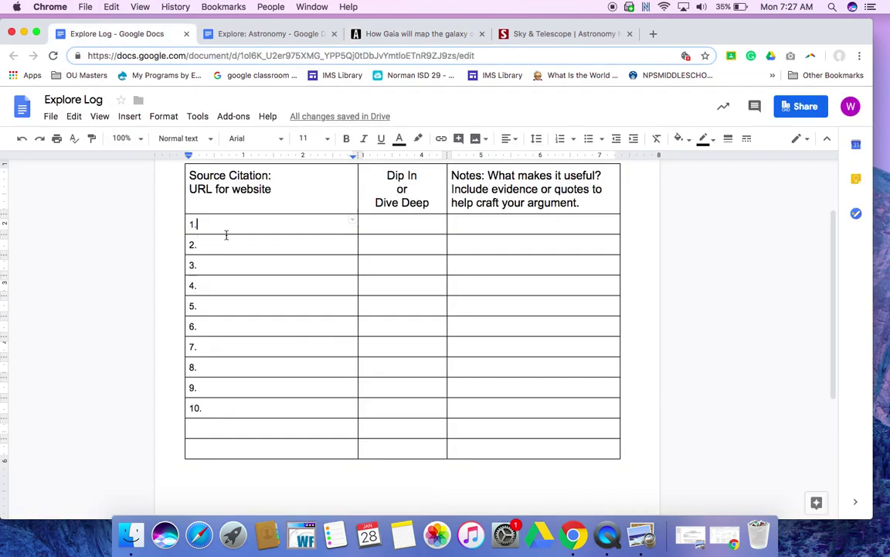
pyautogui.press('cmd+v')
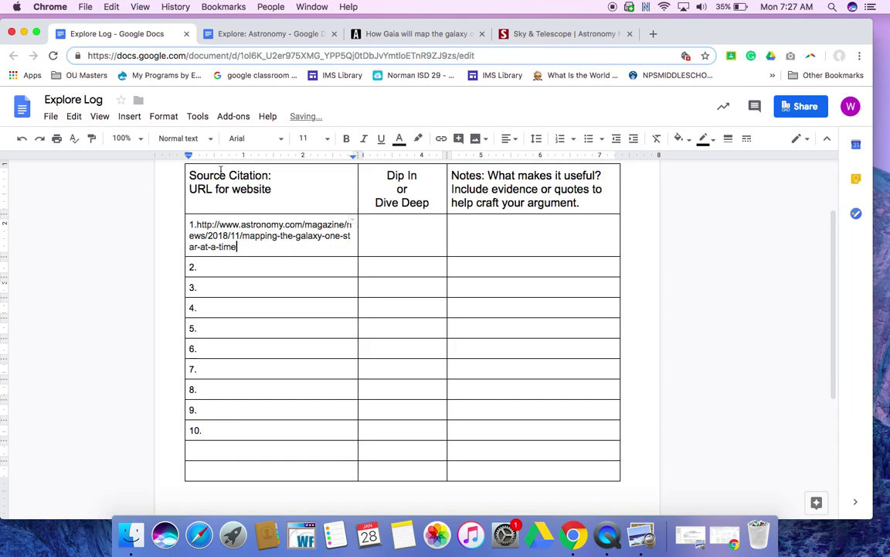
pyautogui.click(244, 245)
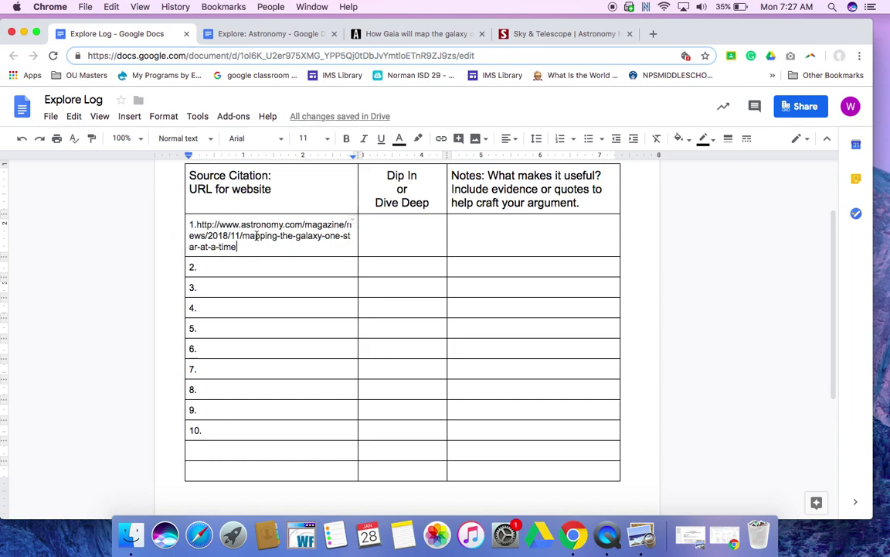
# - Enter 'Dive deep' in row 1's Dip In or Dive Deep cell
pyautogui.click(419, 245)
pyautogui.write('Dip In')
pyautogui.press('BackSpace')
pyautogui.press('BackSpace')
pyautogui.press('BackSpace')
pyautogui.press('BackSpace')
pyautogui.press('BackSpace')
pyautogui.press('BackSpace')
pyautogui.write('Di')
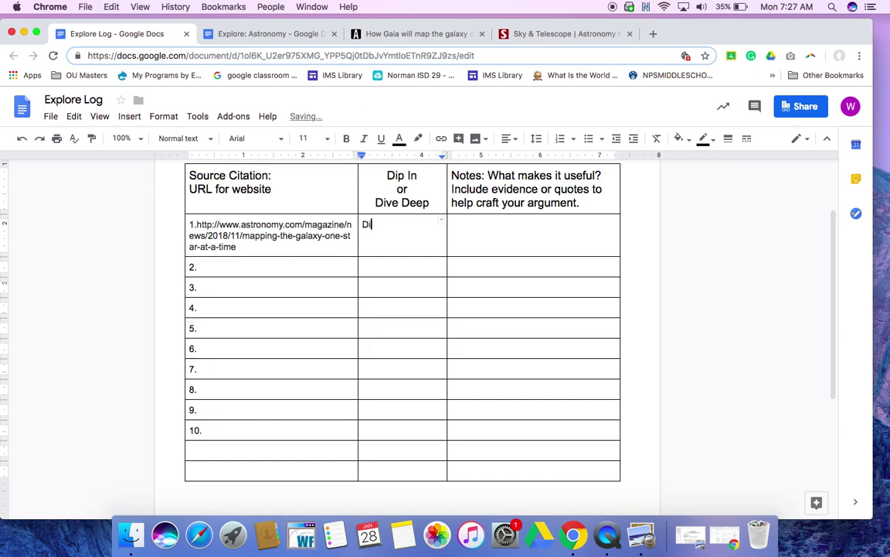
pyautogui.write('ve deep')
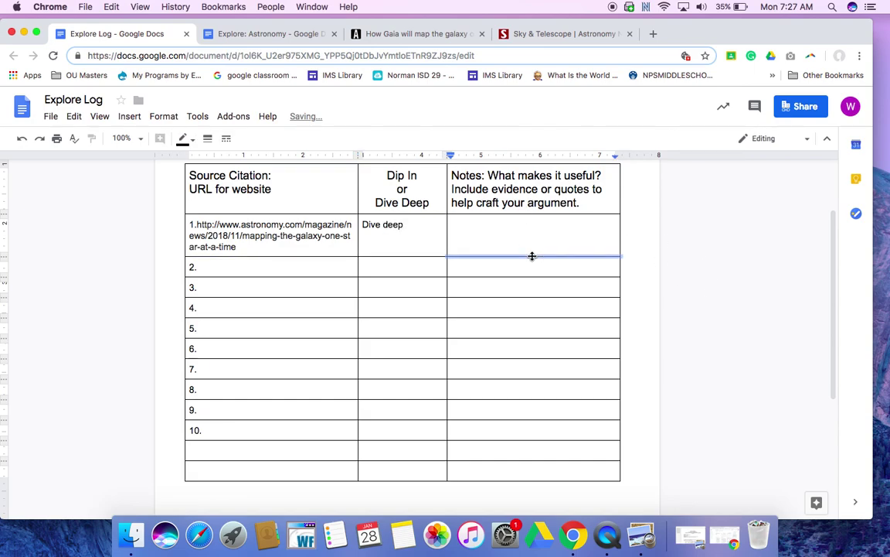
pyautogui.click(511, 238)
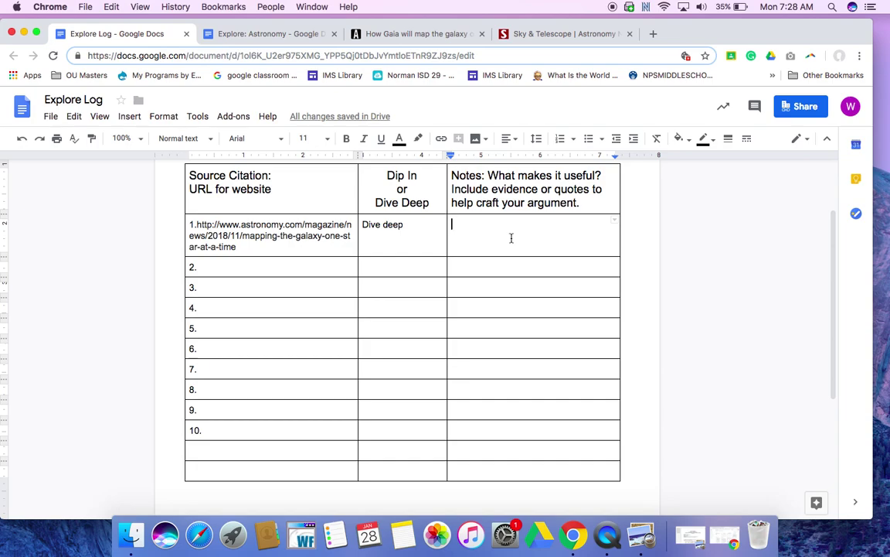
# - Skim the Gaia article, open its sky map image, then return to the Explore Log
pyautogui.click(407, 34)
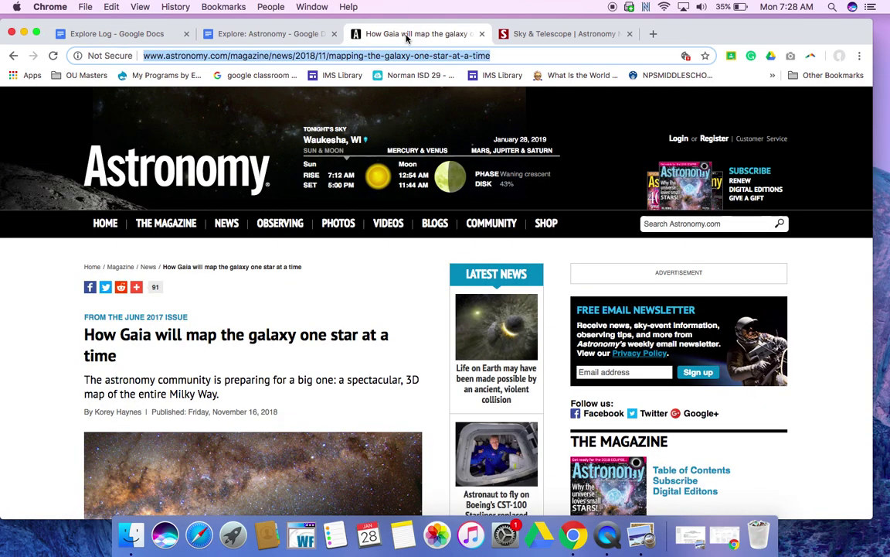
pyautogui.scroll(-15, 324, 310)
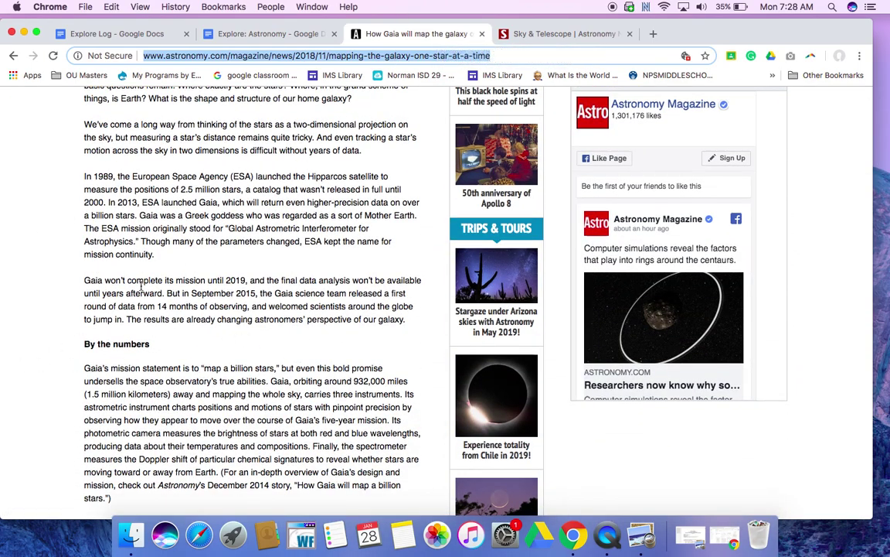
pyautogui.scroll(-10, 232, 329)
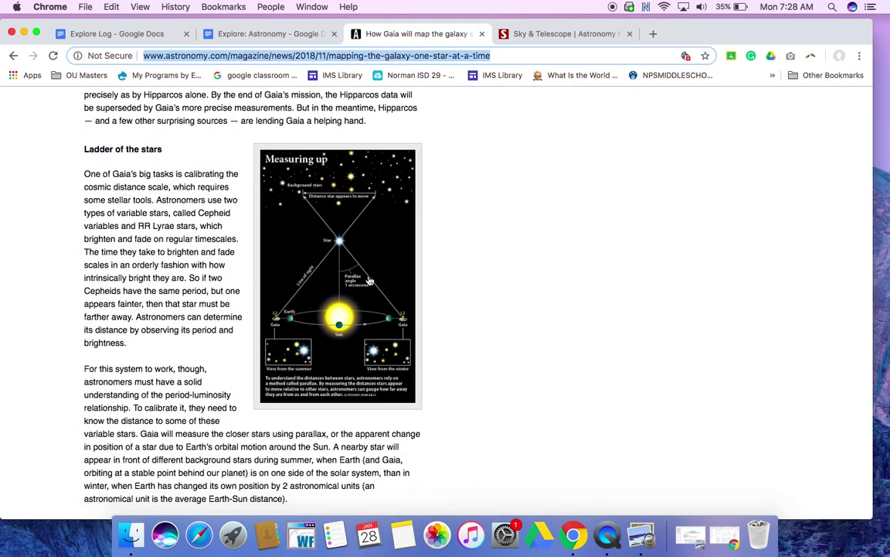
pyautogui.scroll(-10, 93, 386)
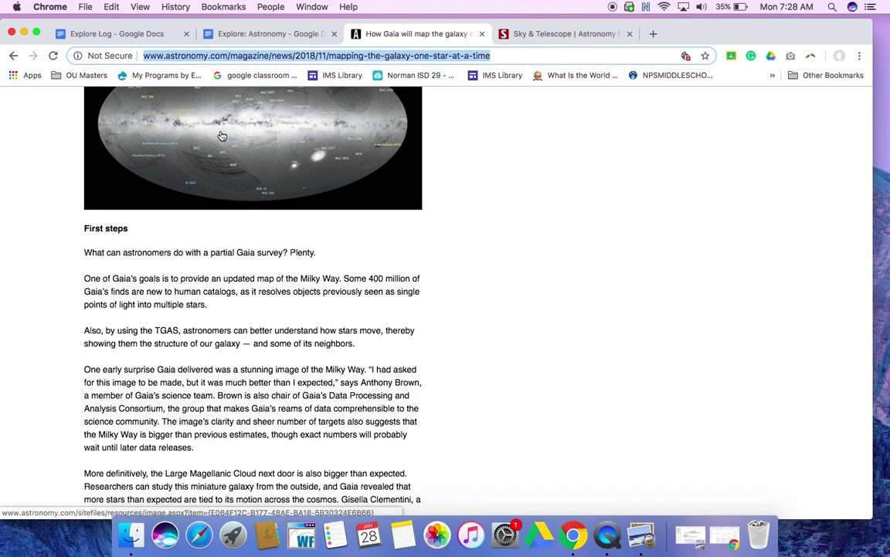
pyautogui.click(222, 136)
pyautogui.scroll(2, 293, 194)
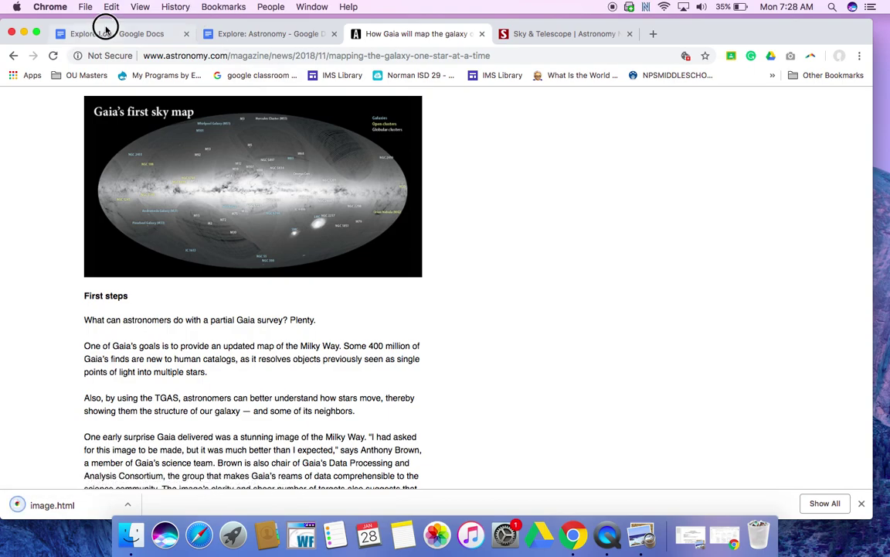
pyautogui.click(132, 36)
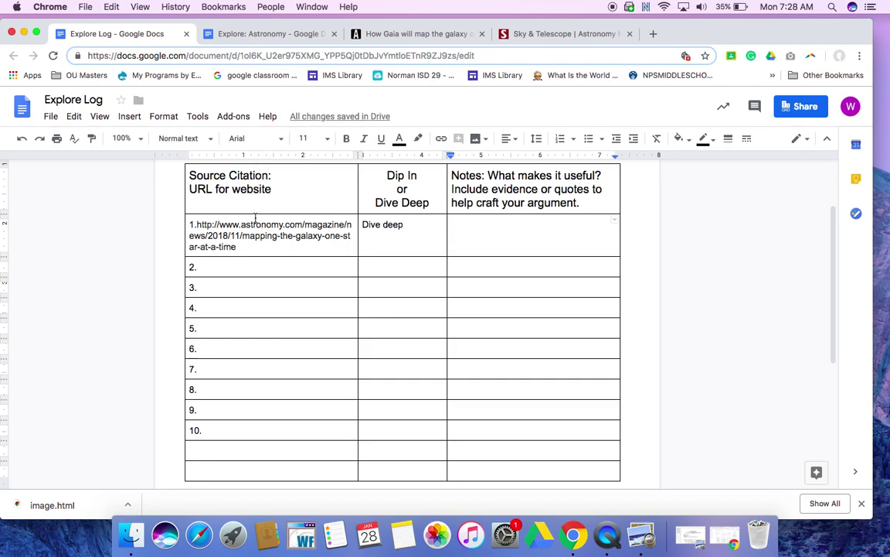
# - Type 'Complete sentences' into the Explore Log's row 1 Notes cell
pyautogui.click(347, 56)
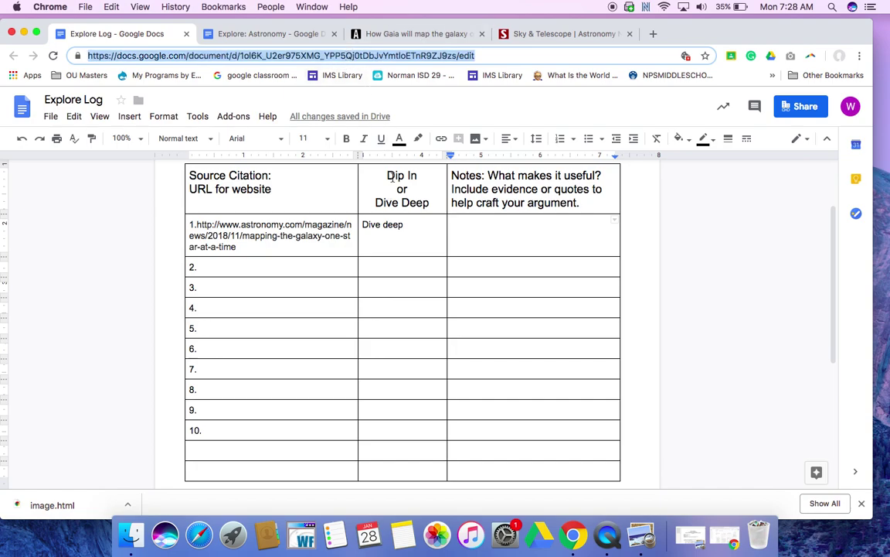
pyautogui.click(391, 249)
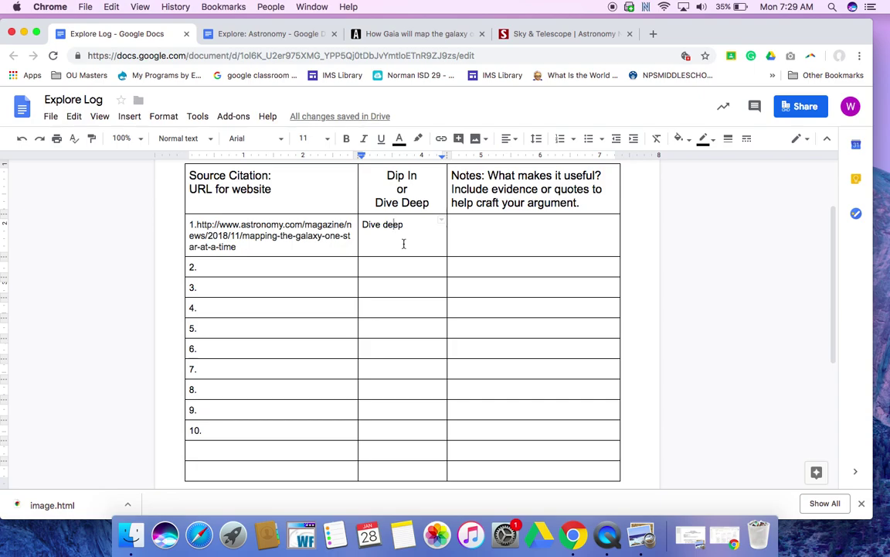
pyautogui.click(474, 241)
pyautogui.write('Complete')
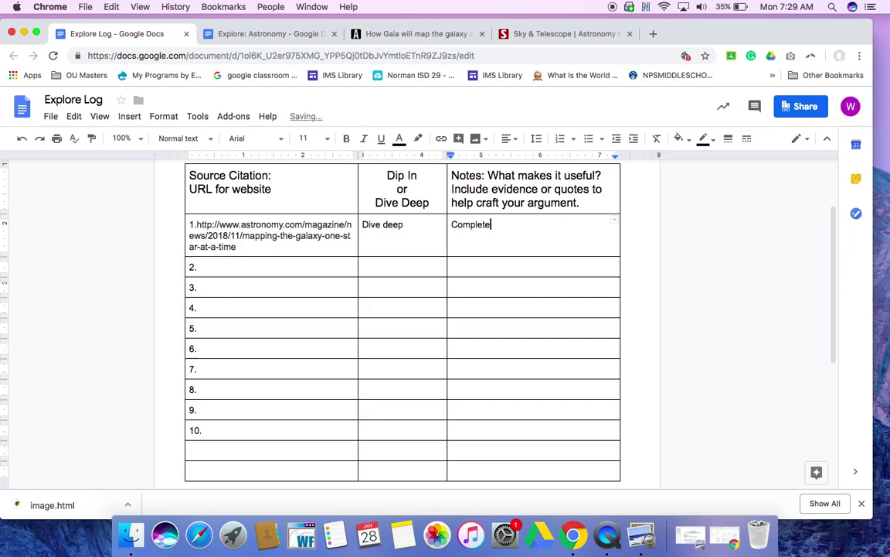
pyautogui.write(' sentences')
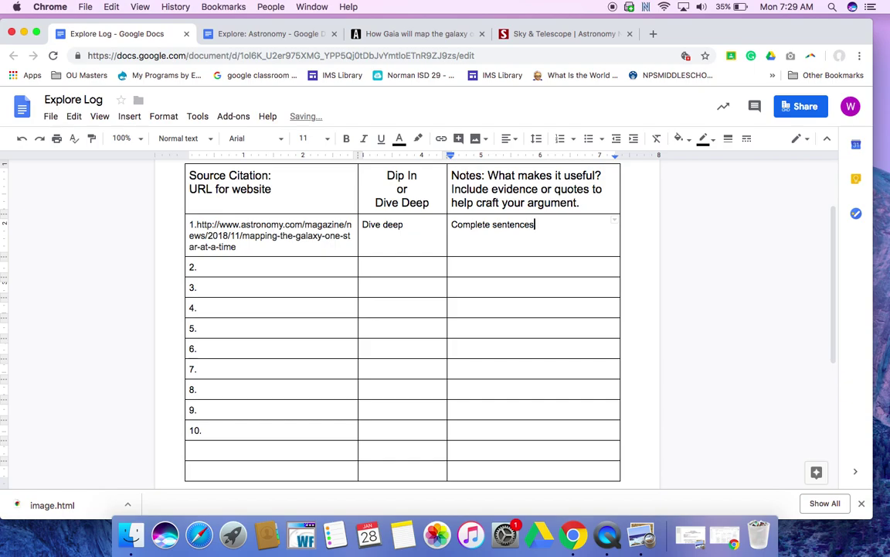